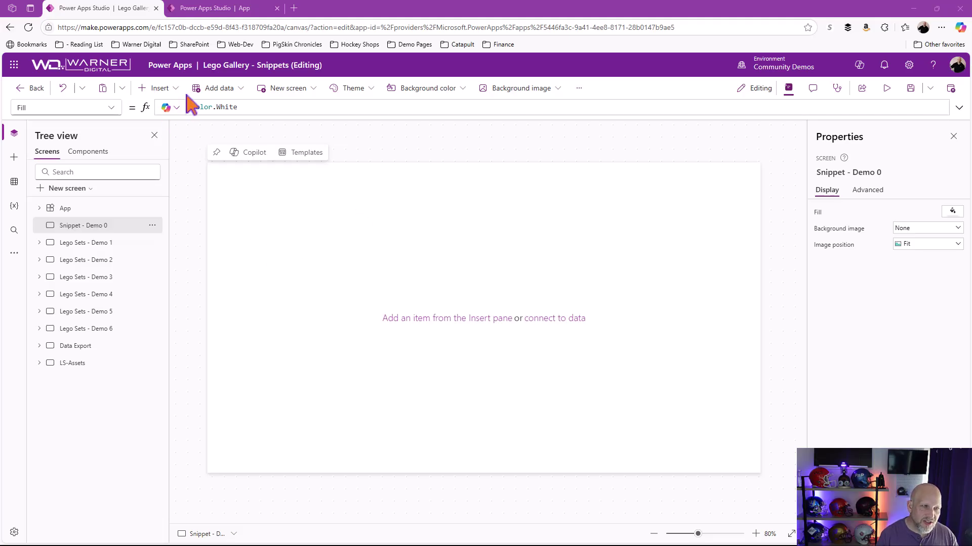
- Insert a button and drag it near the centre of the blank screen
click(160, 88)
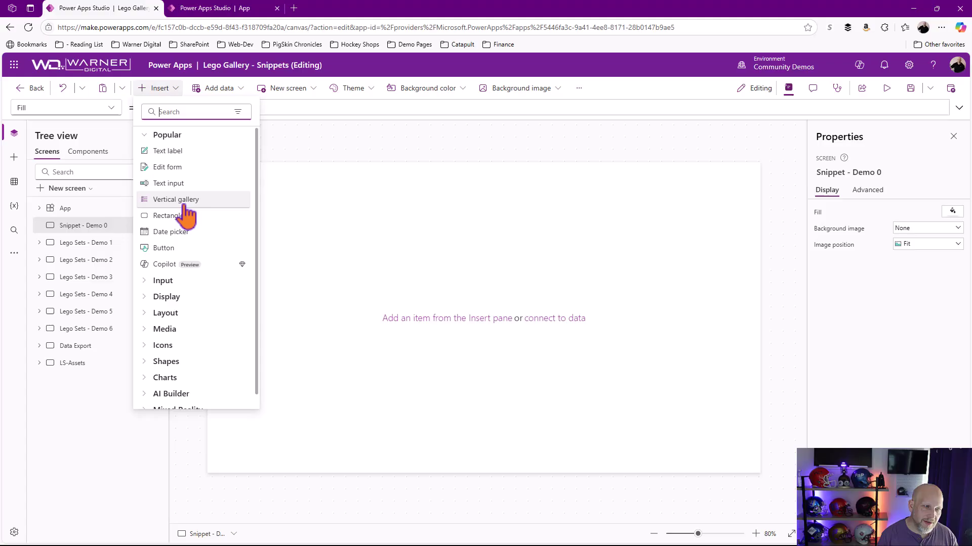
click(187, 249)
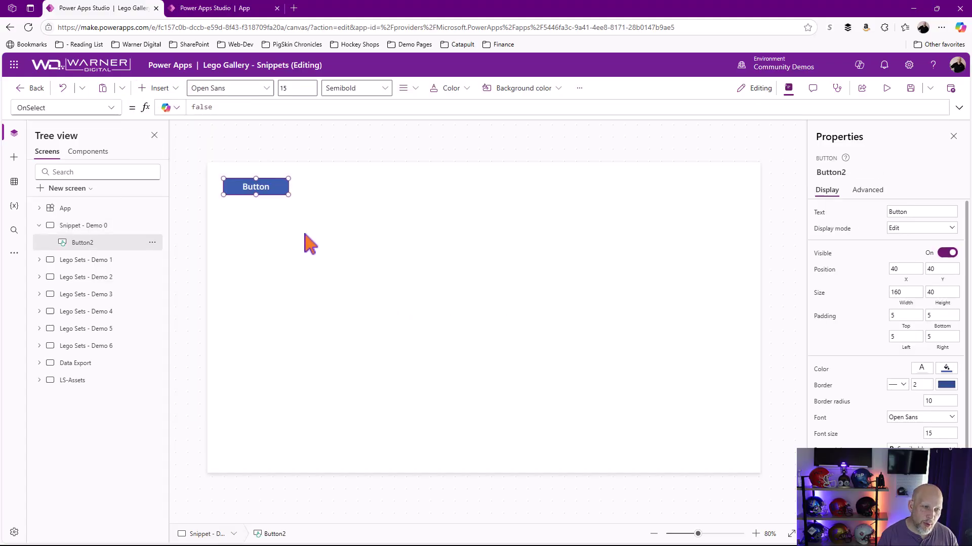
drag(265, 184, 420, 241)
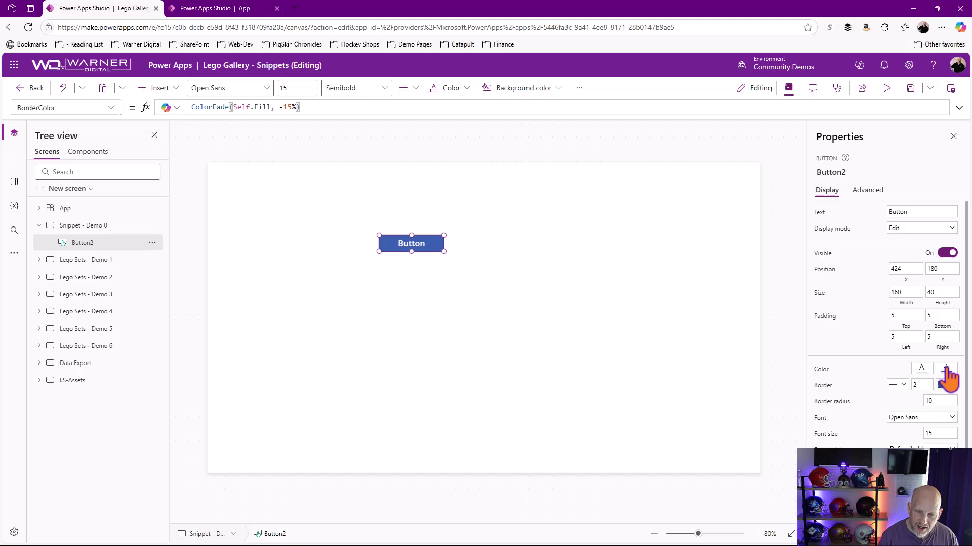
- Give the button a purple fill and orange-red text colour
click(945, 385)
click(912, 428)
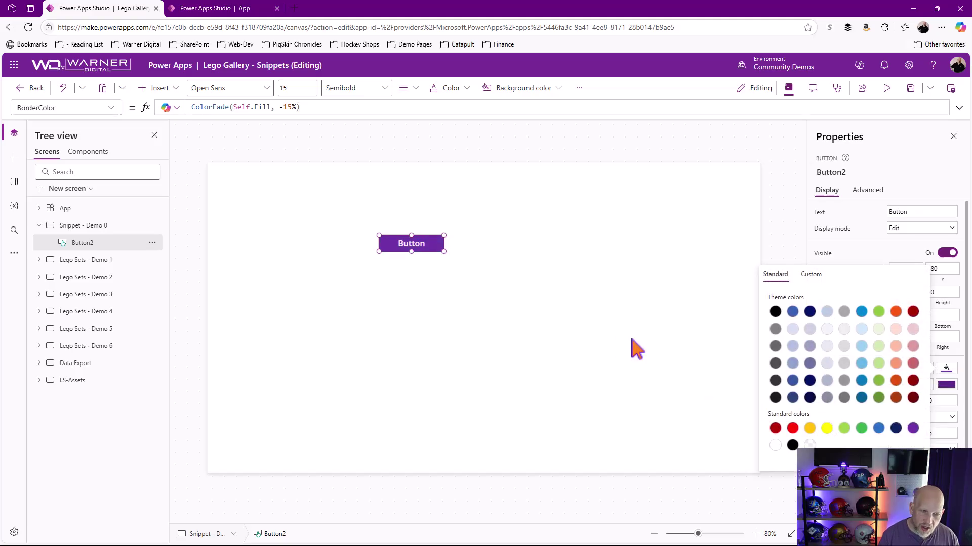
click(729, 372)
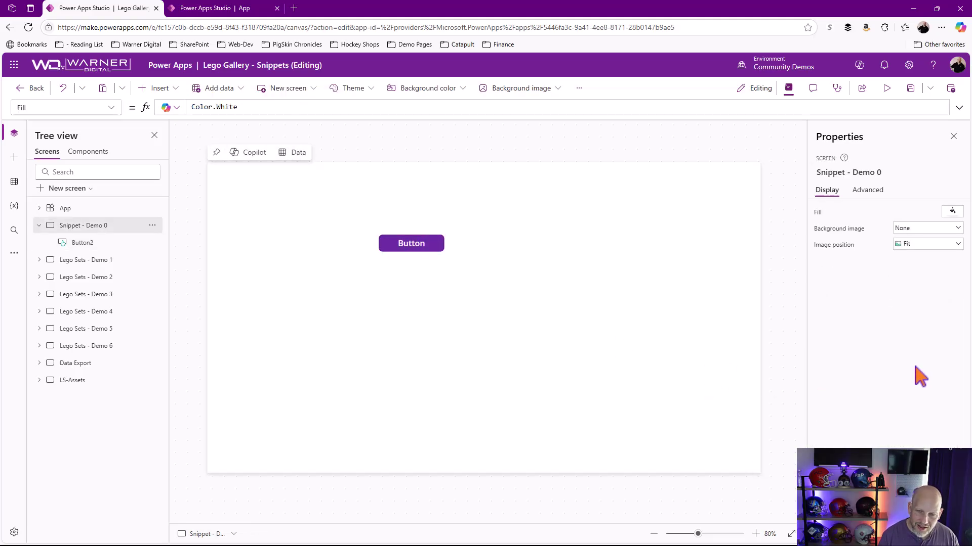
click(384, 241)
click(920, 369)
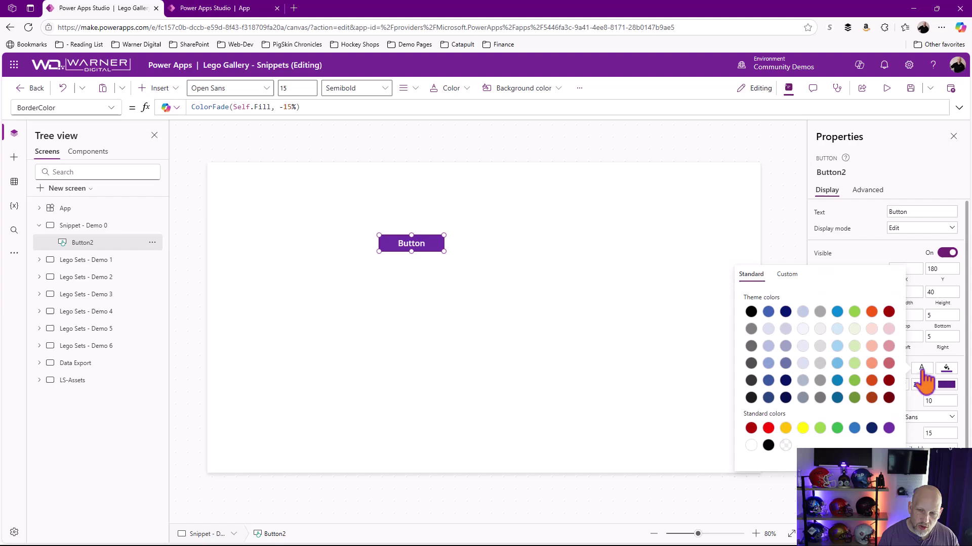
click(872, 312)
click(520, 344)
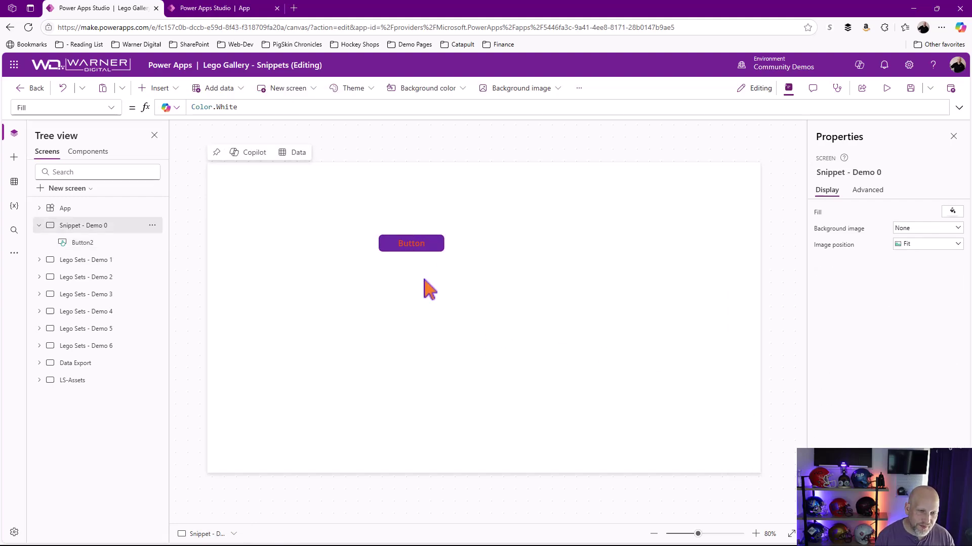
click(439, 251)
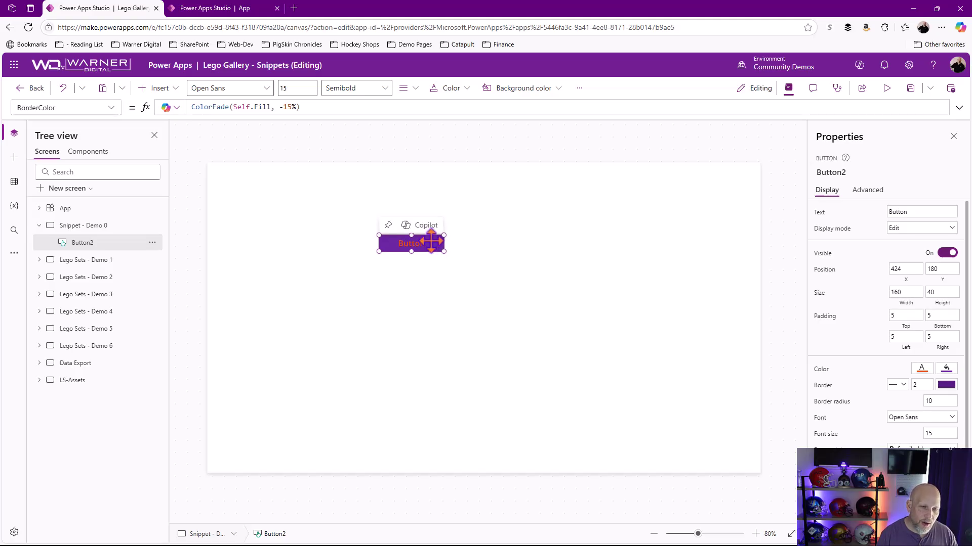
- Open View code for Button2 from its shortcut menu in the Tree view
right_click(430, 242)
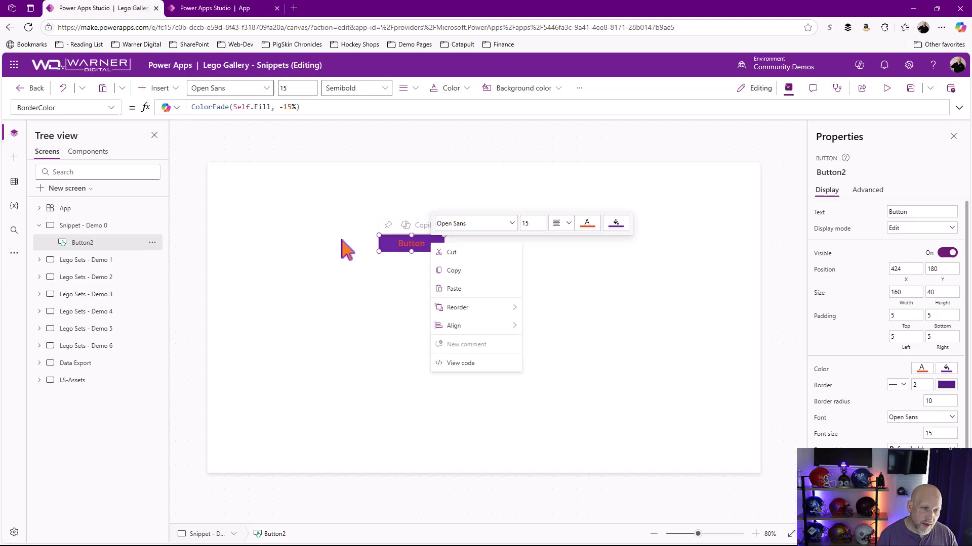
right_click(81, 253)
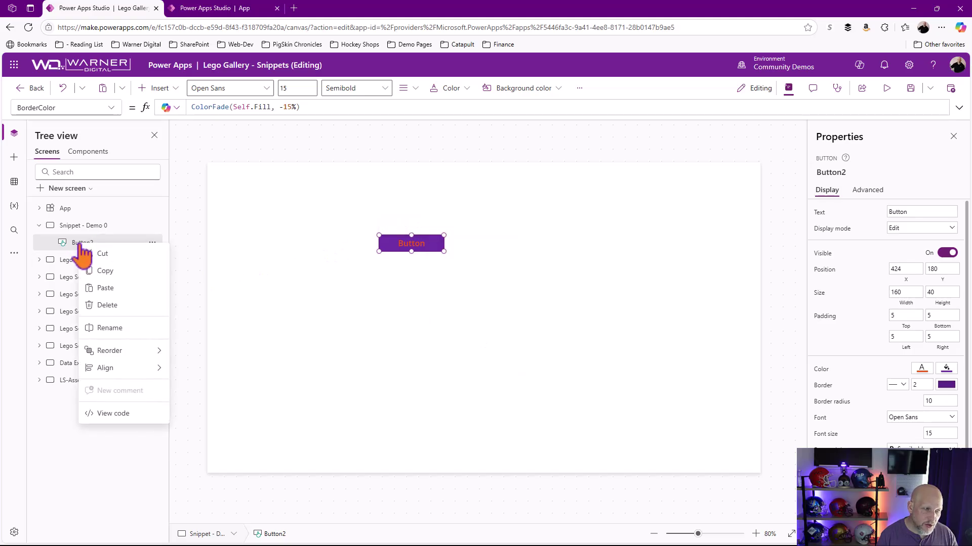
click(118, 416)
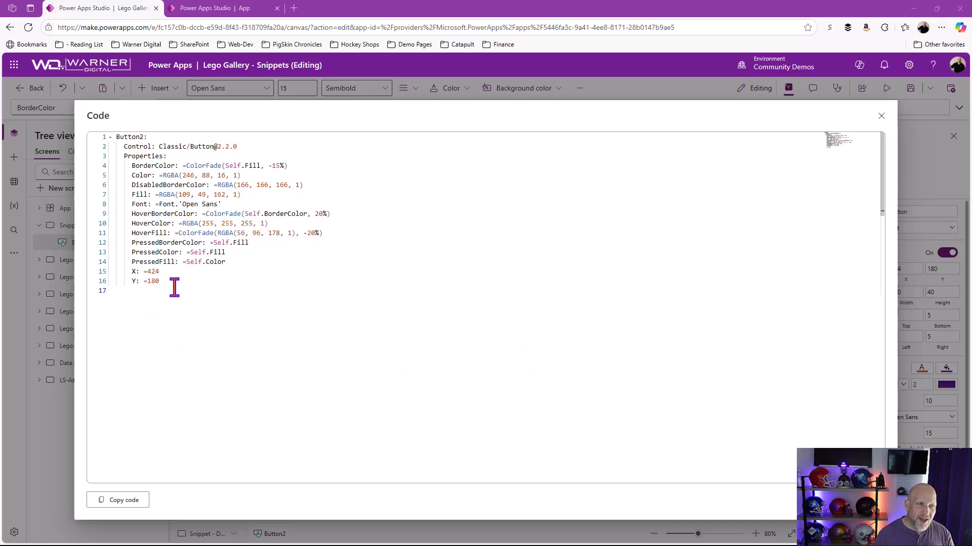
- Highlight lines in Button2's YAML code view, then dismiss the selection
key(ctrl+1)
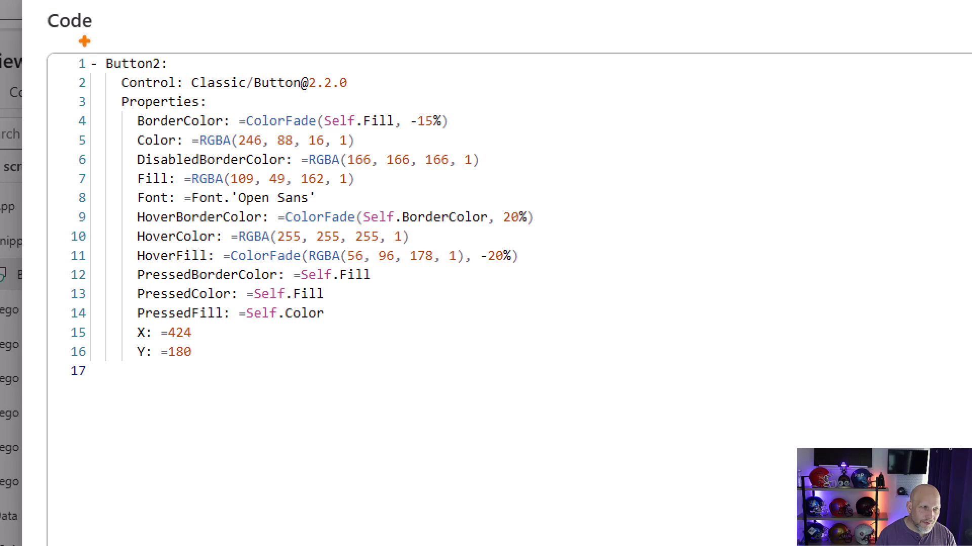
drag(83, 37, 454, 371)
drag(175, 58, 270, 45)
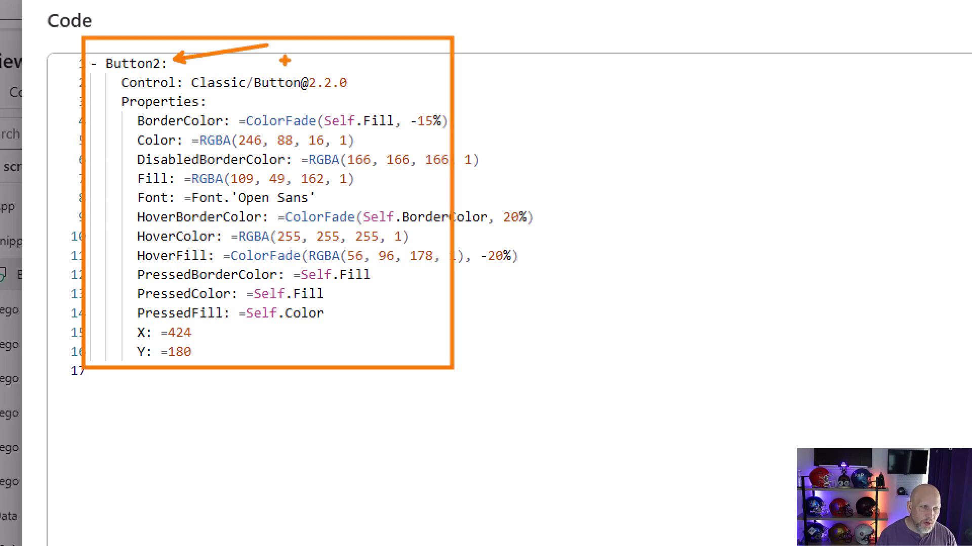
drag(108, 72, 388, 91)
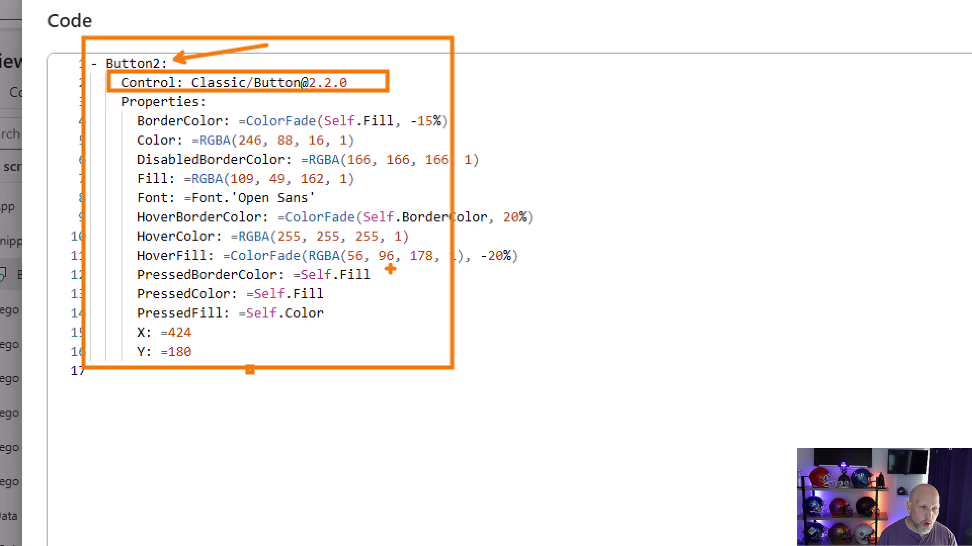
drag(365, 141, 433, 136)
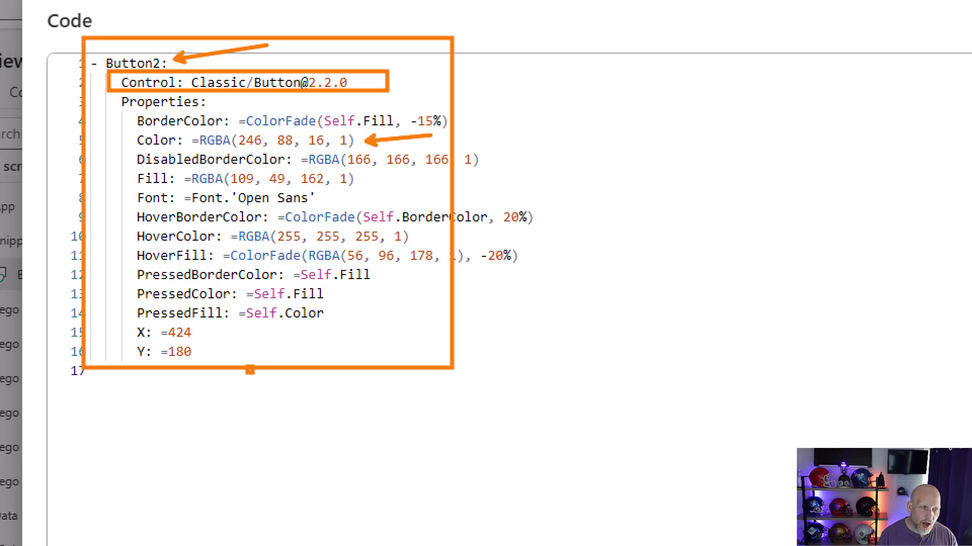
drag(356, 178, 455, 178)
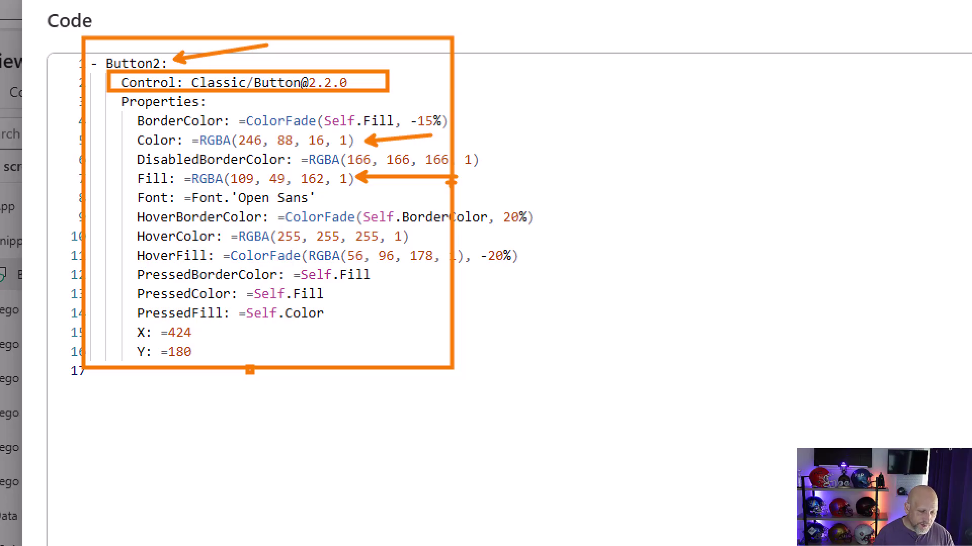
key(Escape)
- Copy Button2's YAML and paste it onto Screen1 of the blank app in the other tab
click(122, 500)
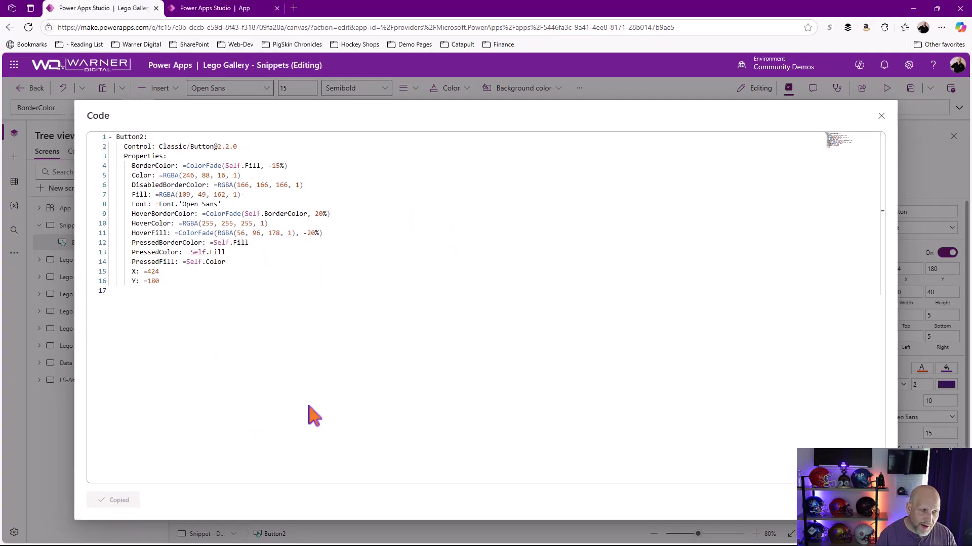
key(Escape)
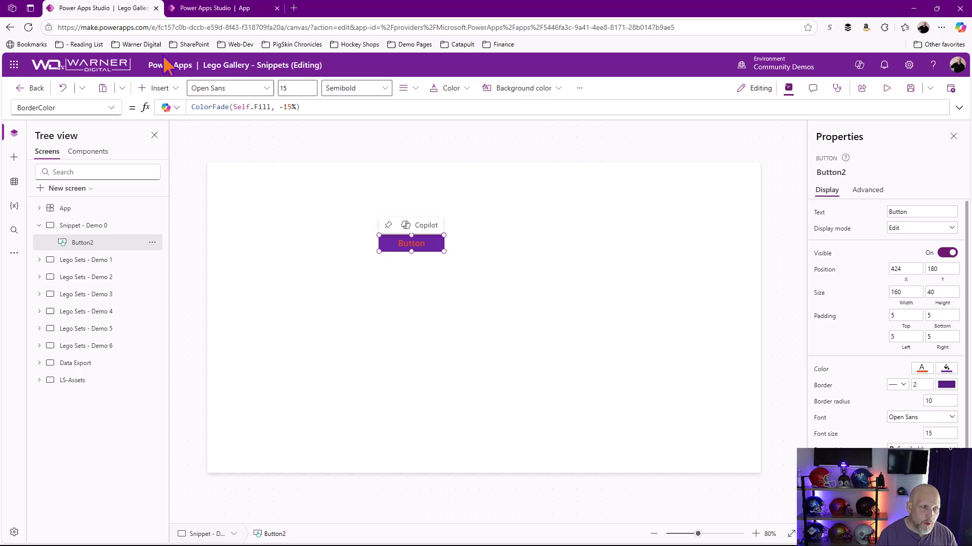
click(199, 11)
right_click(96, 235)
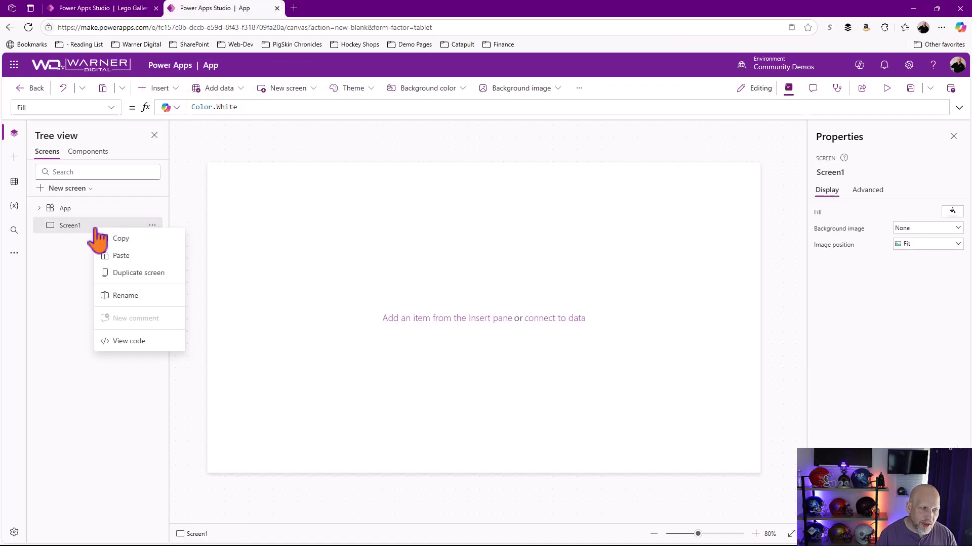
click(121, 258)
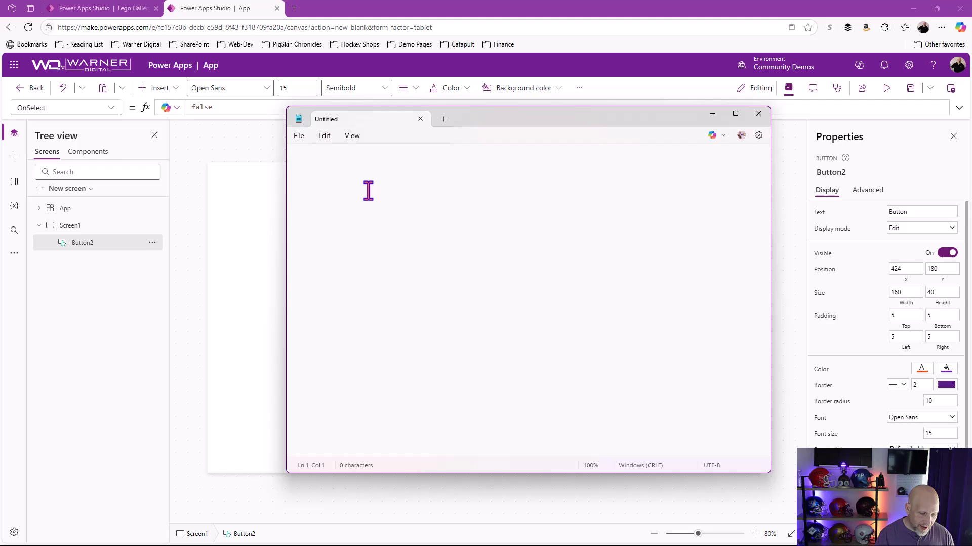
- Paste Button2's YAML into Notepad, replace the RGBA Fill with Color.Purple, and select everything
key(ctrl+v)
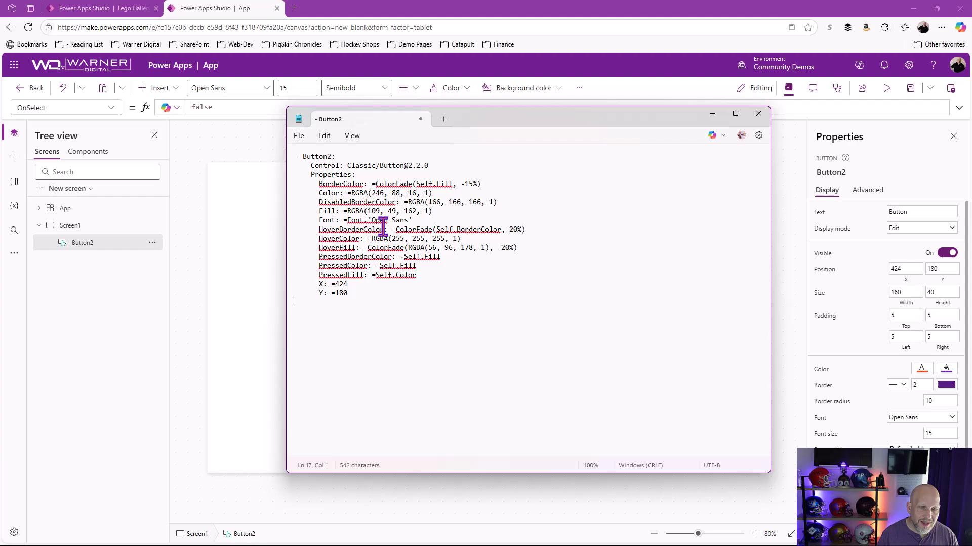
drag(347, 211, 432, 212)
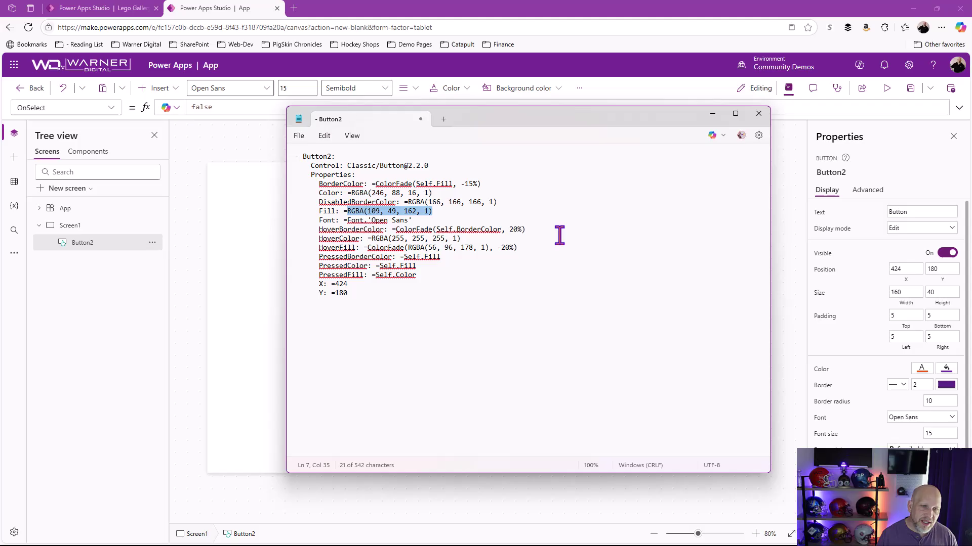
mouse_move(451, 121)
mouse_down()
mouse_move(590, 196)
mouse_move(460, 138)
mouse_up()
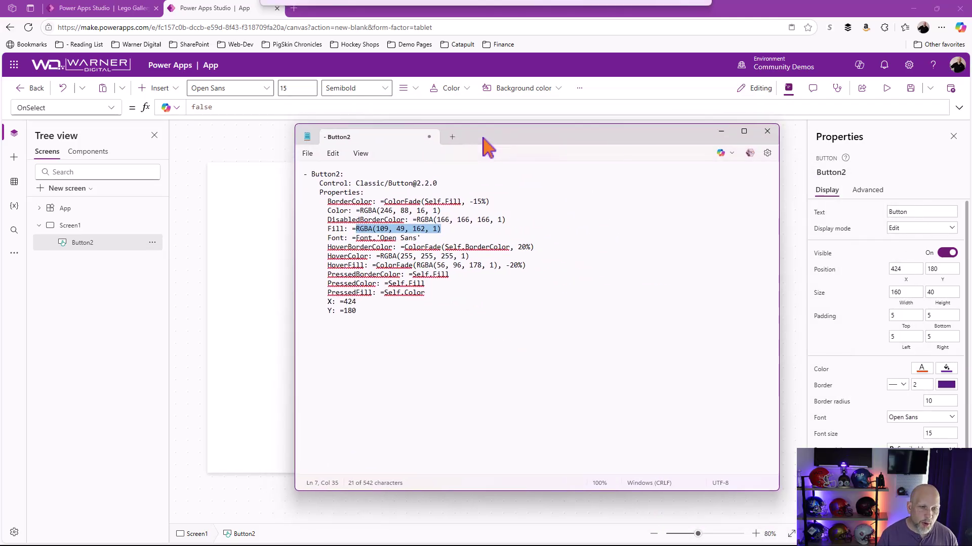
click(382, 230)
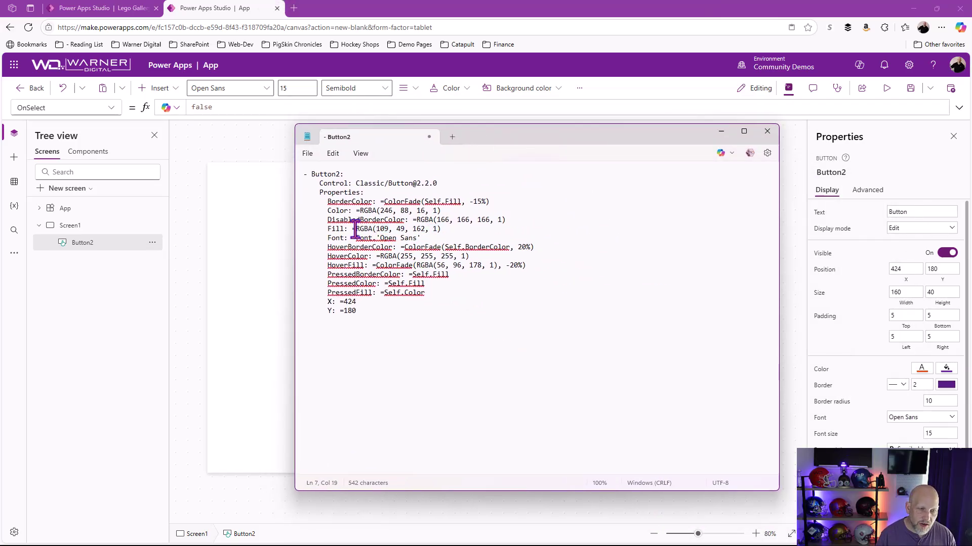
drag(355, 228, 446, 227)
text(Color)
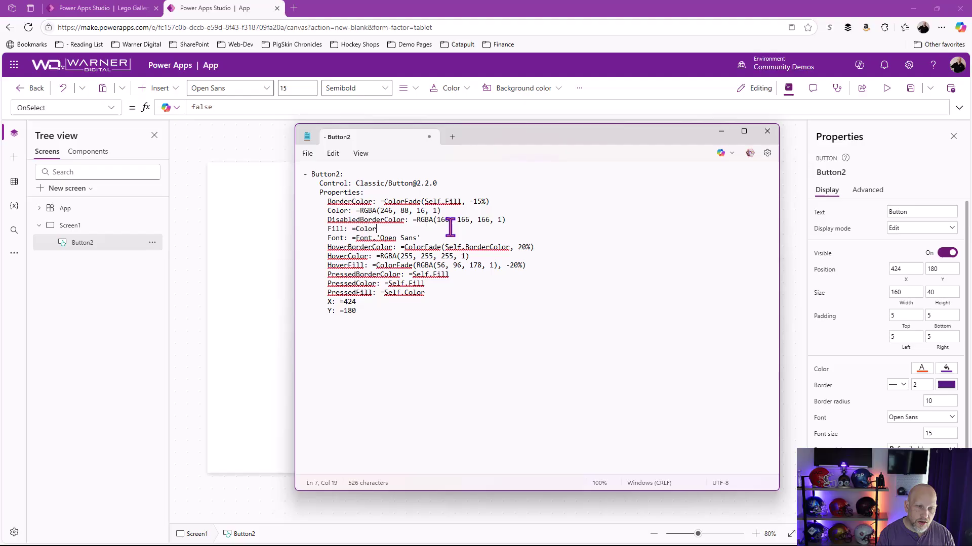
text(.Purple)
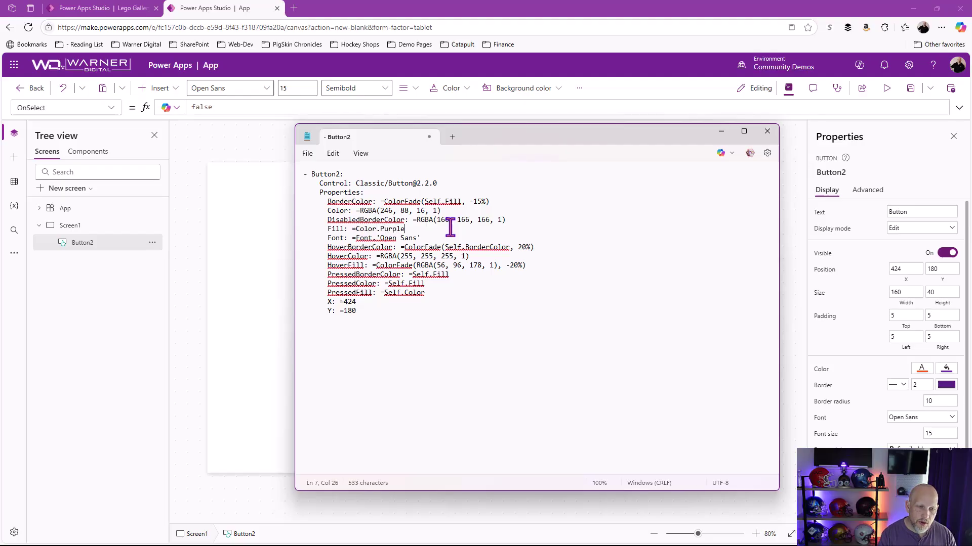
drag(379, 311, 290, 168)
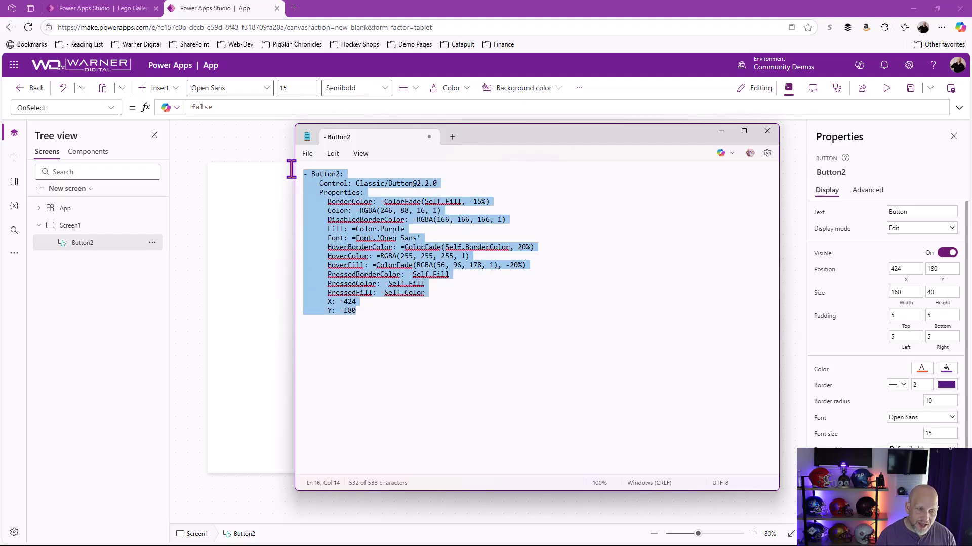
- Paste the purple snippet onto Screen1 as Button2_1 and move it lower right
click(260, 152)
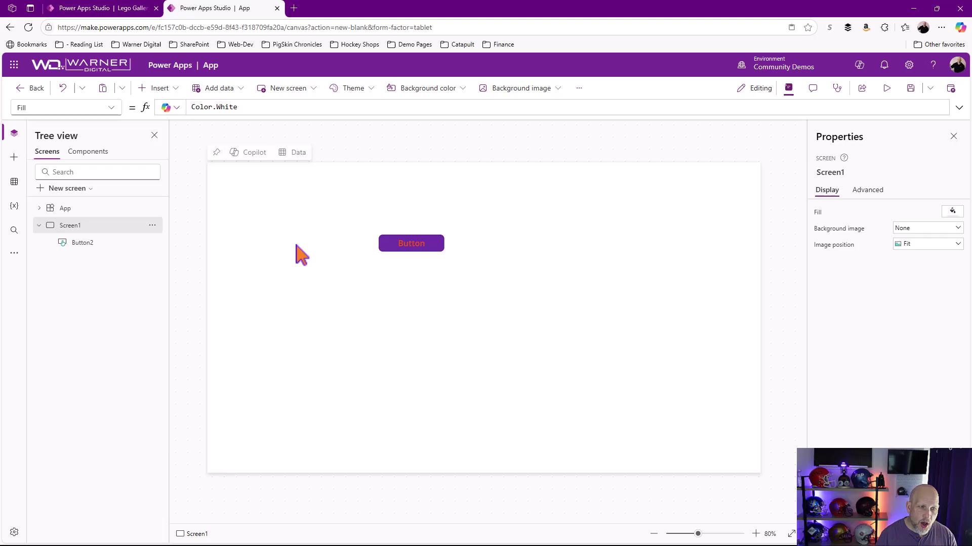
right_click(419, 337)
click(449, 340)
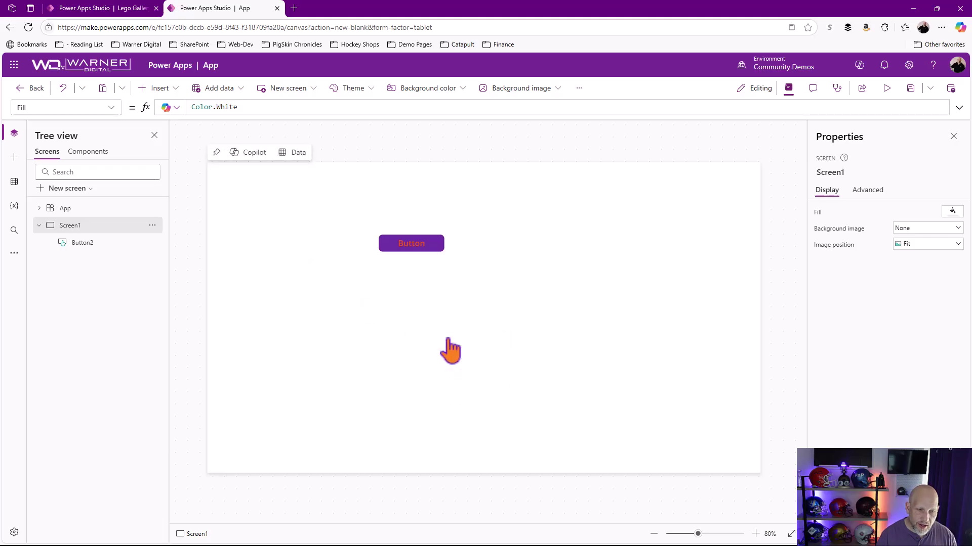
drag(405, 243, 451, 313)
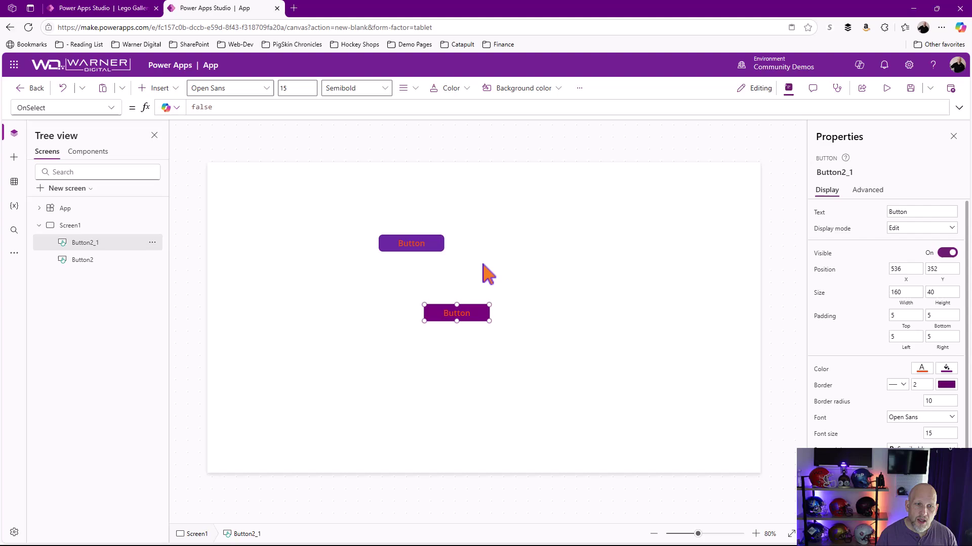
- Change the snippet's Fill to Color.White, then paste it as Button2_2 beside Button2
key(alt+Tab)
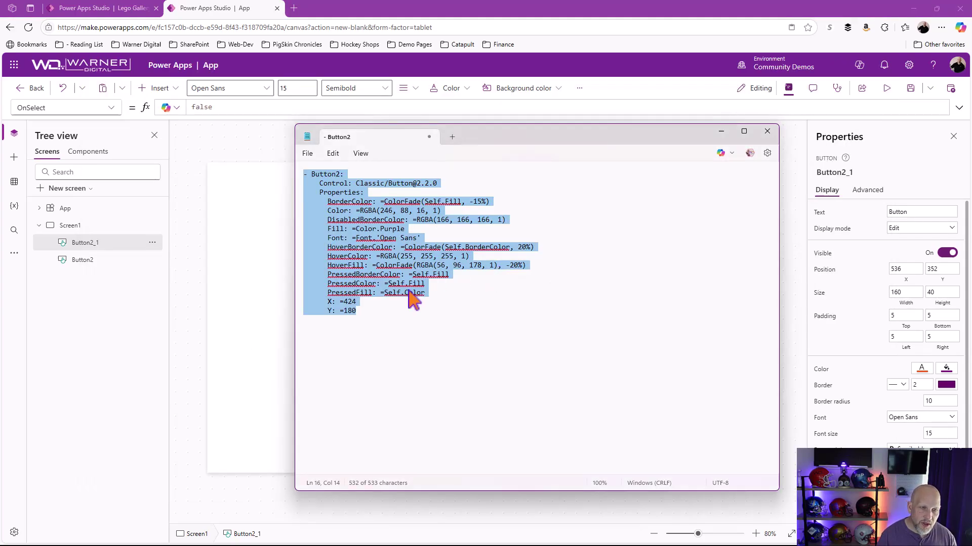
drag(355, 229, 431, 232)
text(Colo)
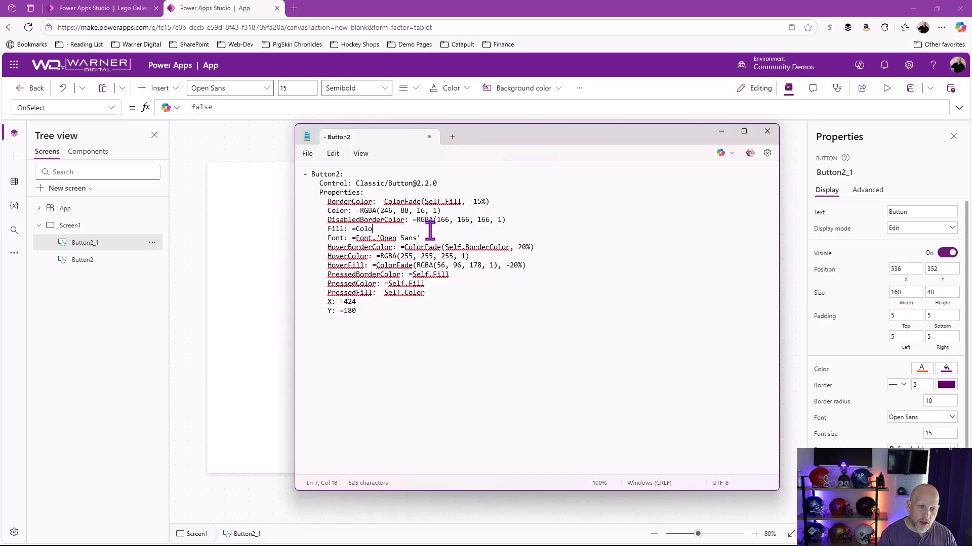
text(r.White)
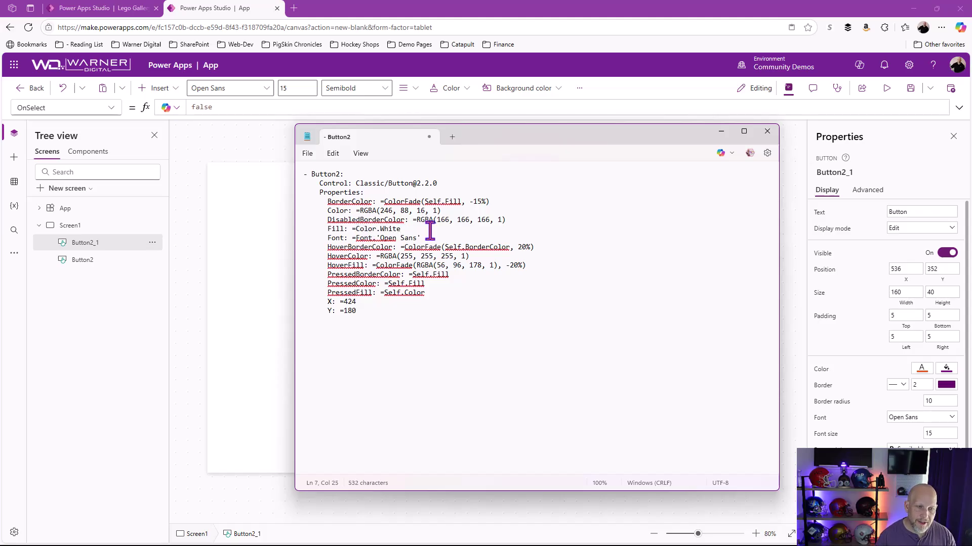
key(ctrl+a)
key(alt+Tab)
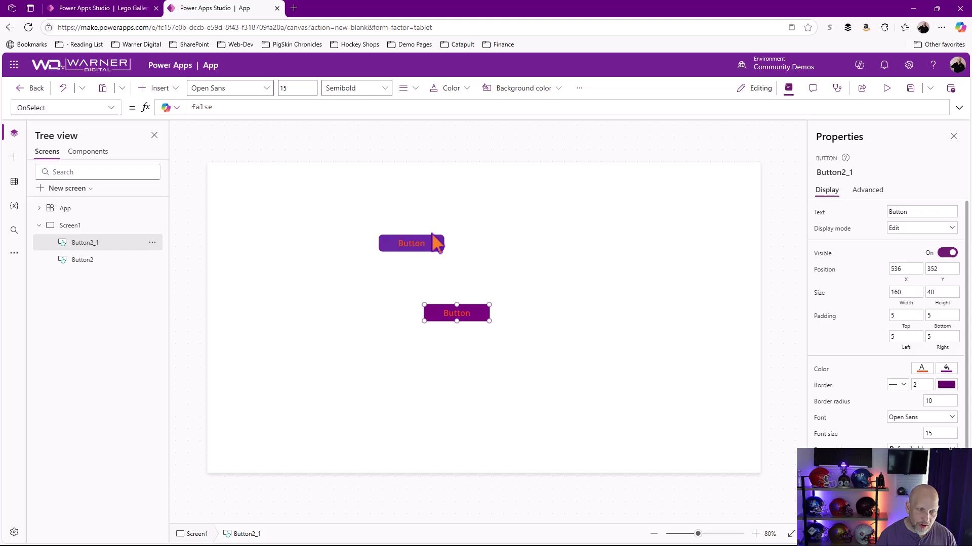
right_click(502, 213)
click(528, 224)
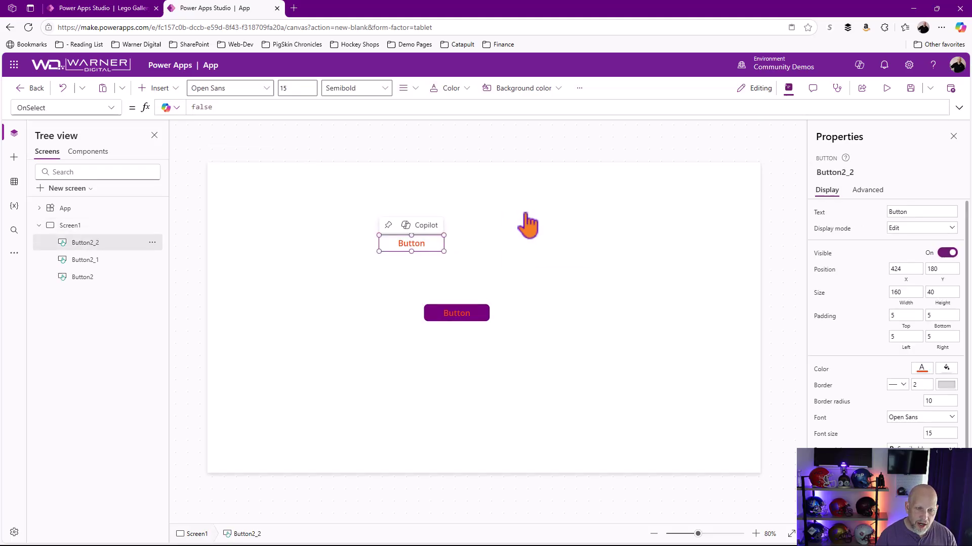
drag(418, 244, 521, 237)
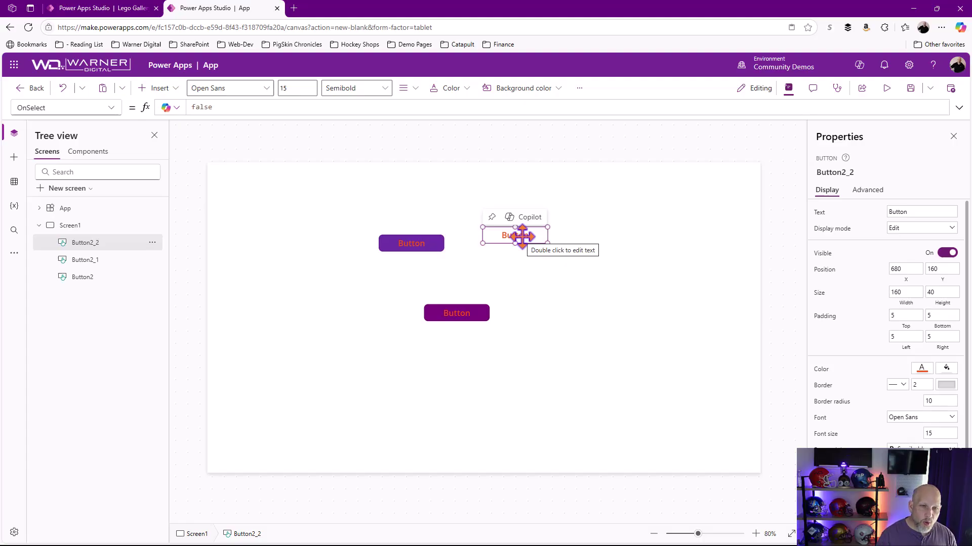
right_click(521, 239)
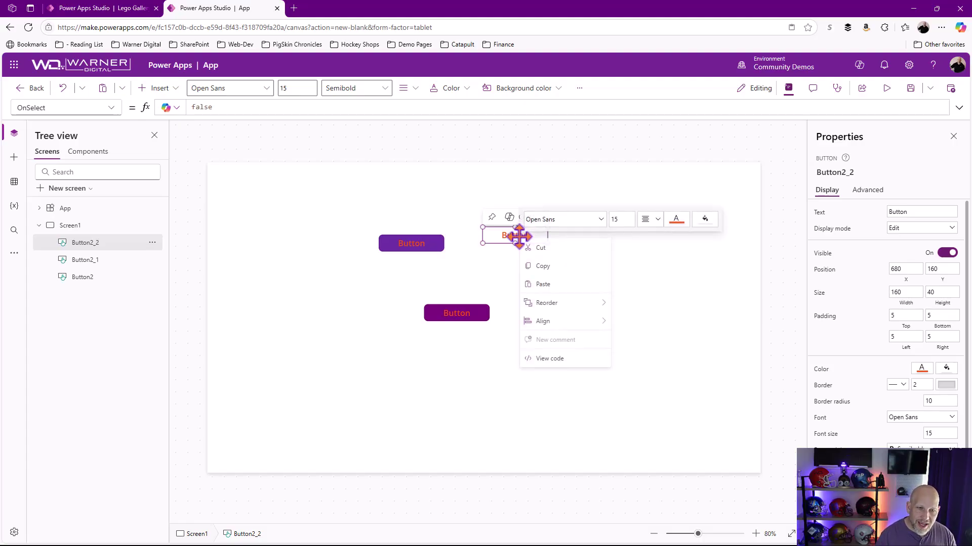
click(551, 361)
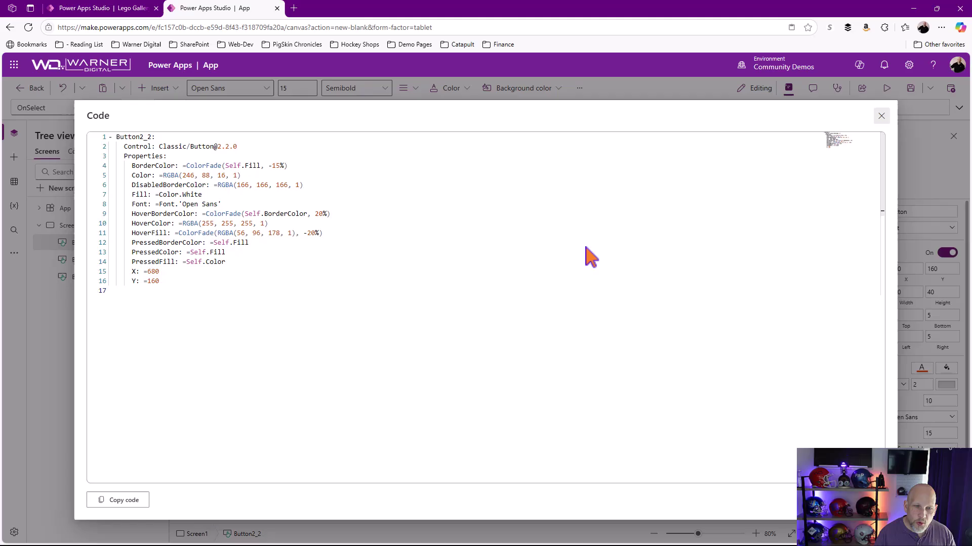
key(Escape)
right_click(92, 225)
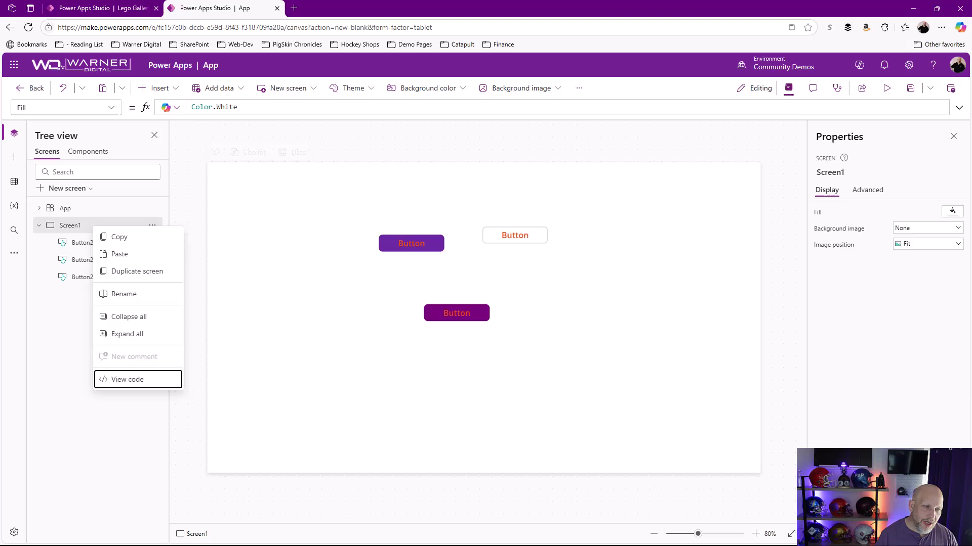
- Choose View code for Screen1 to show the YAML of all three buttons
click(164, 382)
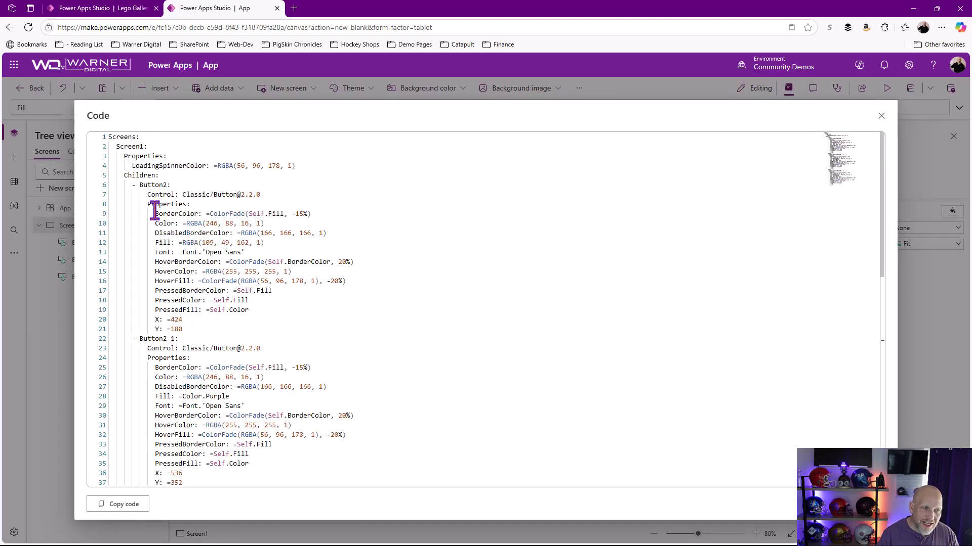